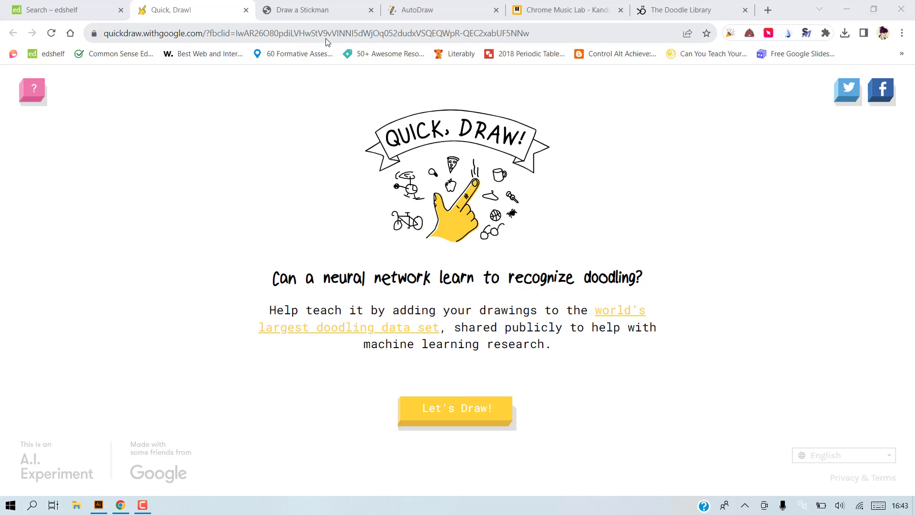
Start Quick, Draw! and doodle a butterfly with two wings and a body.
left_click(452, 409)
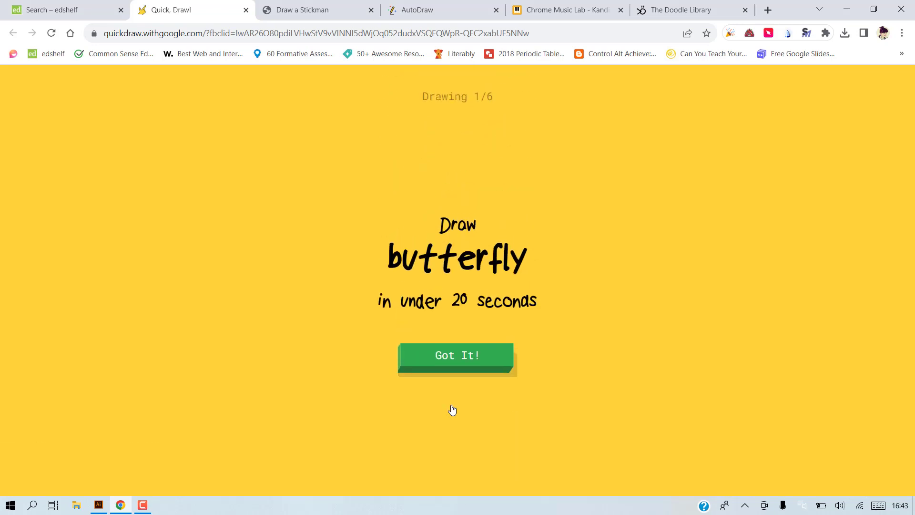
left_click(456, 364)
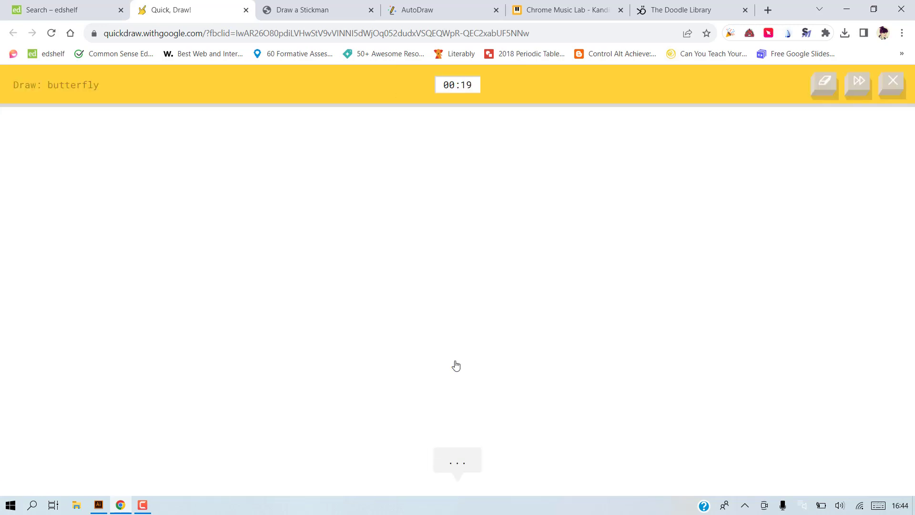
mouse_move(424, 216)
left_mouse_down()
mouse_move(320, 228)
mouse_move(329, 334)
mouse_move(437, 307)
mouse_move(432, 272)
left_mouse_up()
left_click(454, 216)
mouse_move(455, 217)
left_mouse_down()
mouse_move(504, 306)
mouse_move(464, 355)
mouse_move(431, 272)
left_mouse_up()
left_click_drag(434, 164, 444, 330)
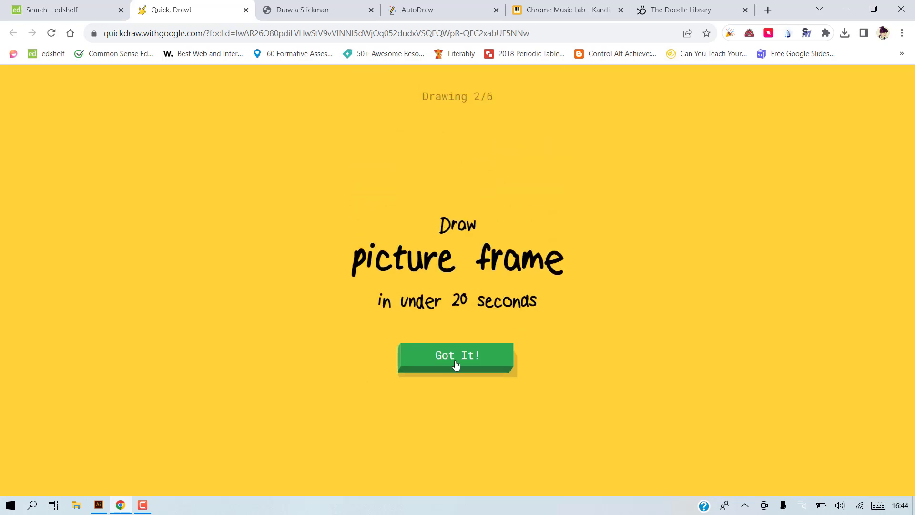
Continue to the next prompts and doodle an onion with roots and a stalk.
left_click(458, 370)
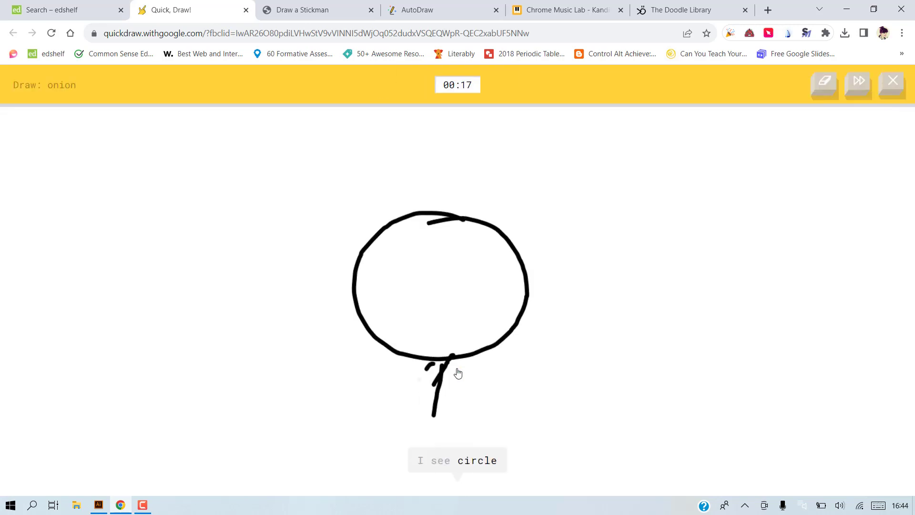
left_click_drag(432, 364, 412, 392)
left_click_drag(454, 356, 471, 382)
mouse_move(485, 135)
left_mouse_down()
mouse_move(450, 212)
mouse_move(458, 245)
left_mouse_up()
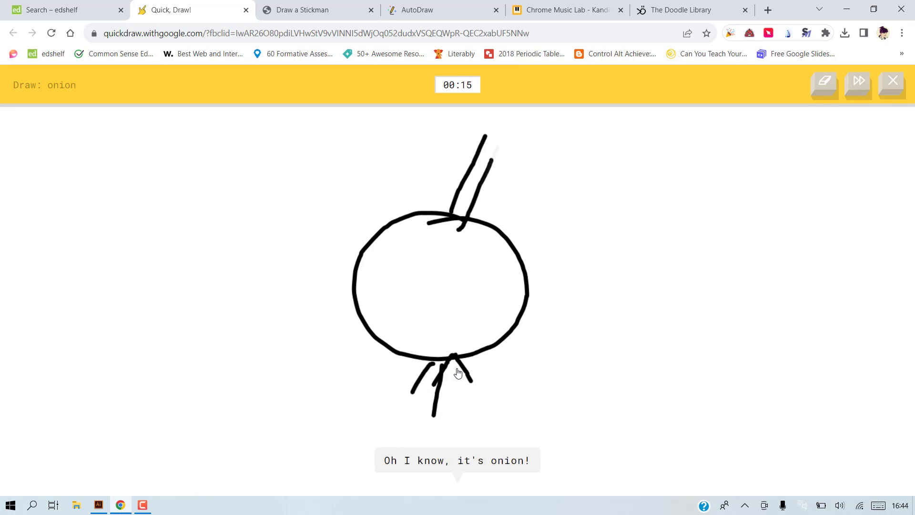
left_click_drag(467, 182, 459, 224)
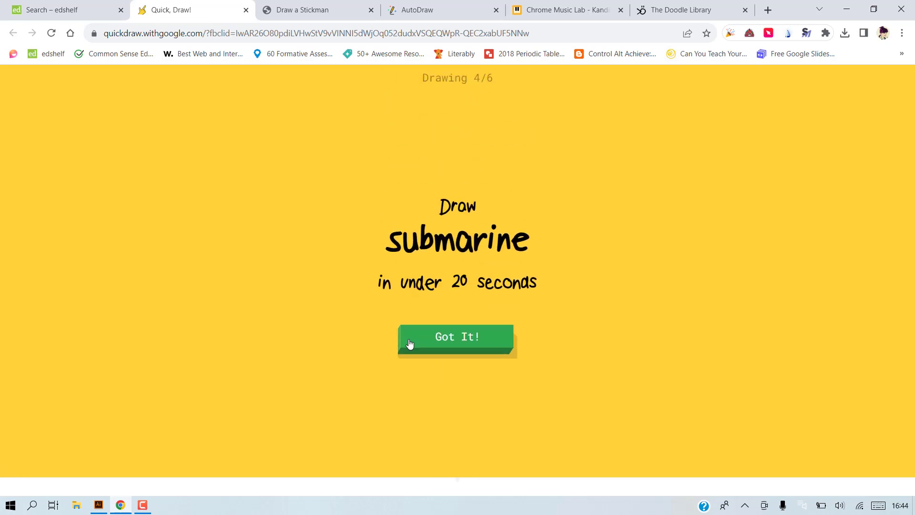
In Draw a Stickman, sketch a stickman with head and arm and bring it to life.
left_click(306, 4)
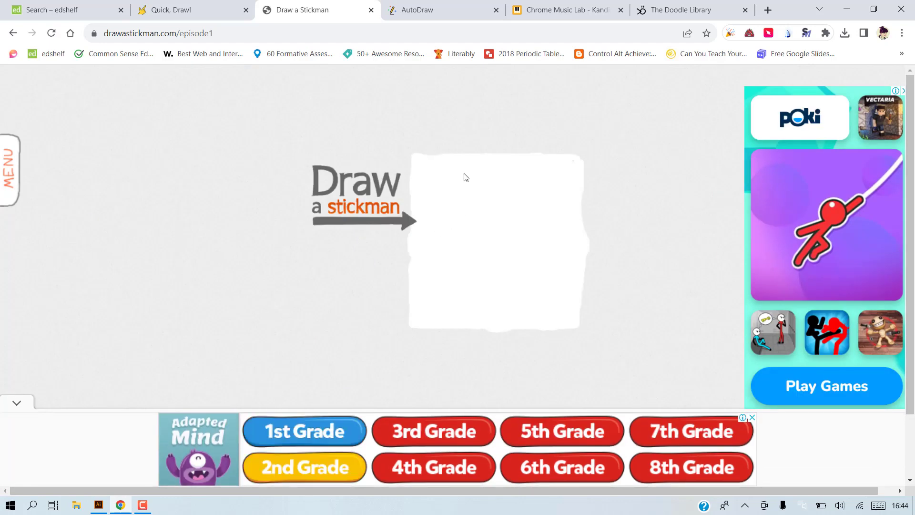
mouse_move(498, 201)
left_mouse_down()
mouse_move(476, 210)
mouse_move(516, 228)
mouse_move(503, 208)
mouse_move(508, 292)
mouse_move(491, 301)
mouse_move(526, 296)
left_mouse_up()
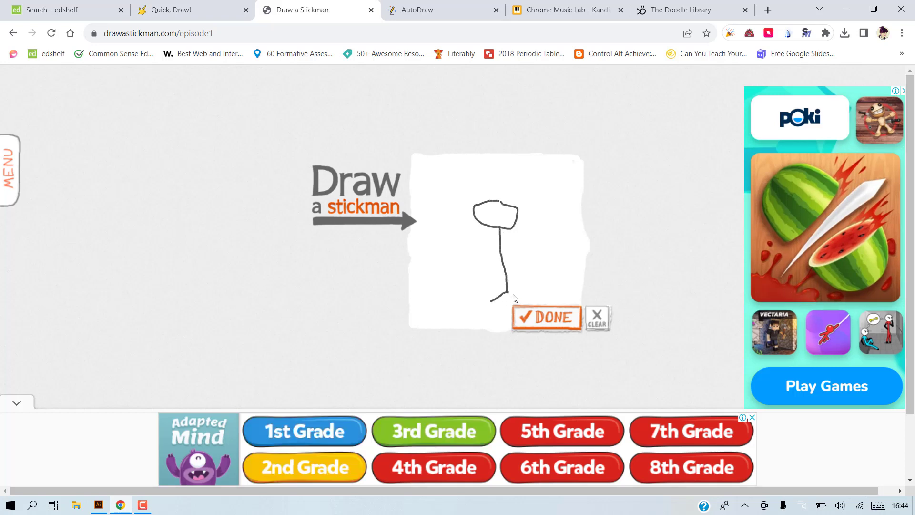
left_click_drag(500, 247, 530, 262)
left_click(560, 315)
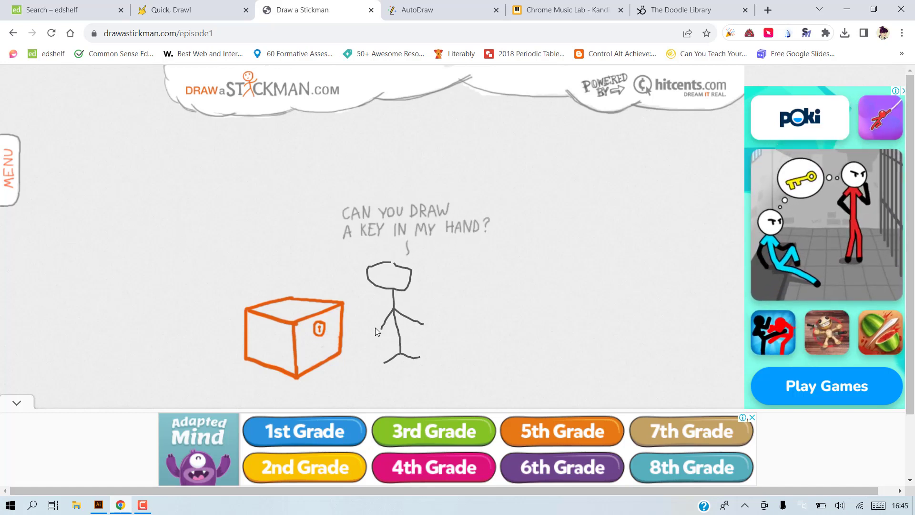
Draw a key, then a balloon, in the stickman's hand, submitting each drawing.
left_click_drag(376, 328, 374, 336)
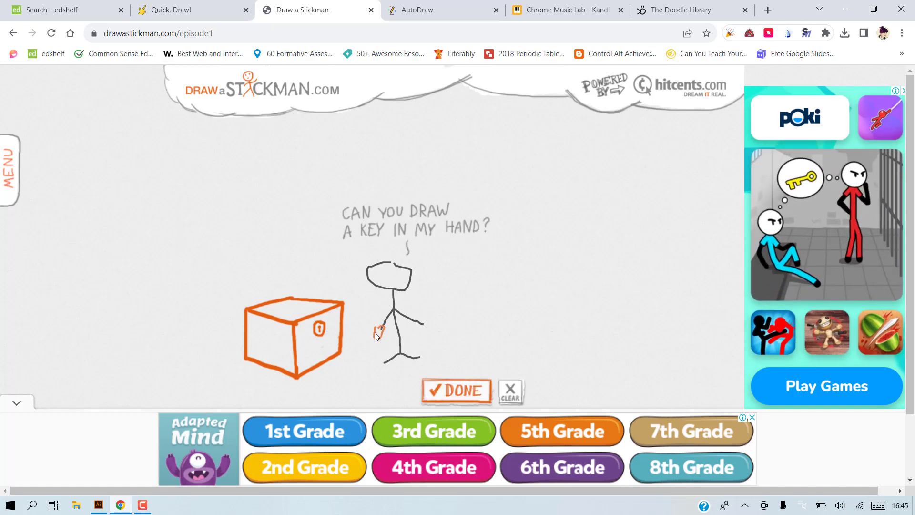
left_click(433, 387)
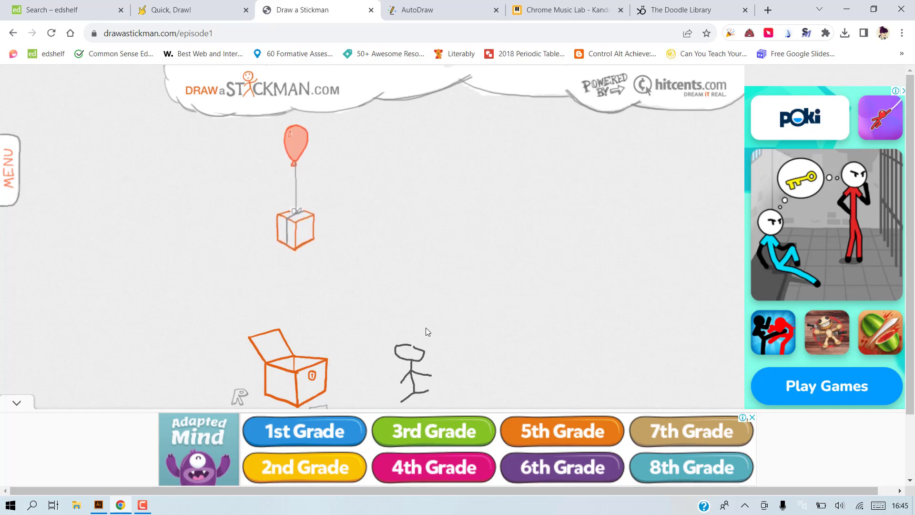
left_click_drag(433, 308, 433, 330)
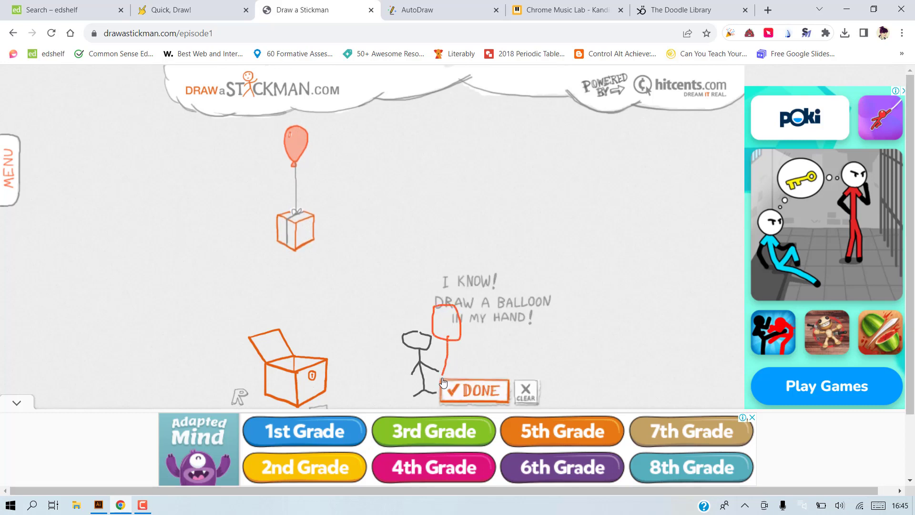
left_click(477, 390)
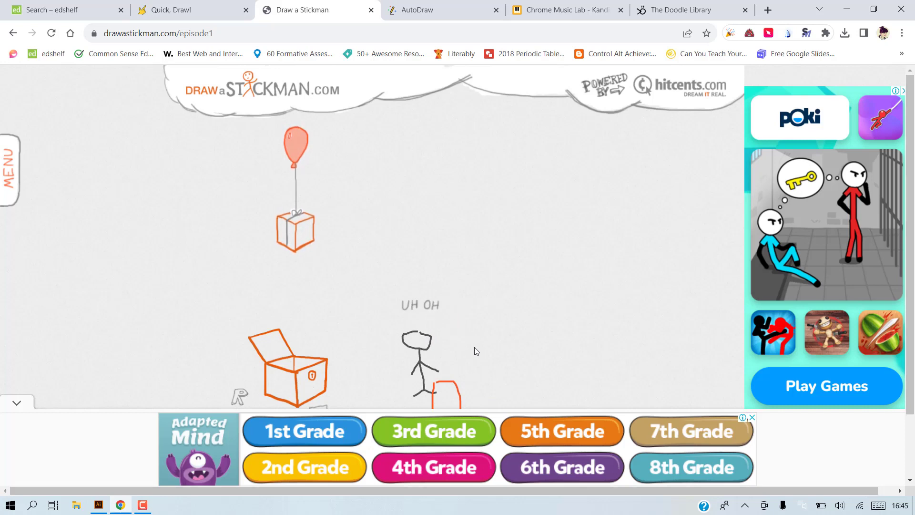
scroll(474, 348, "down", 1)
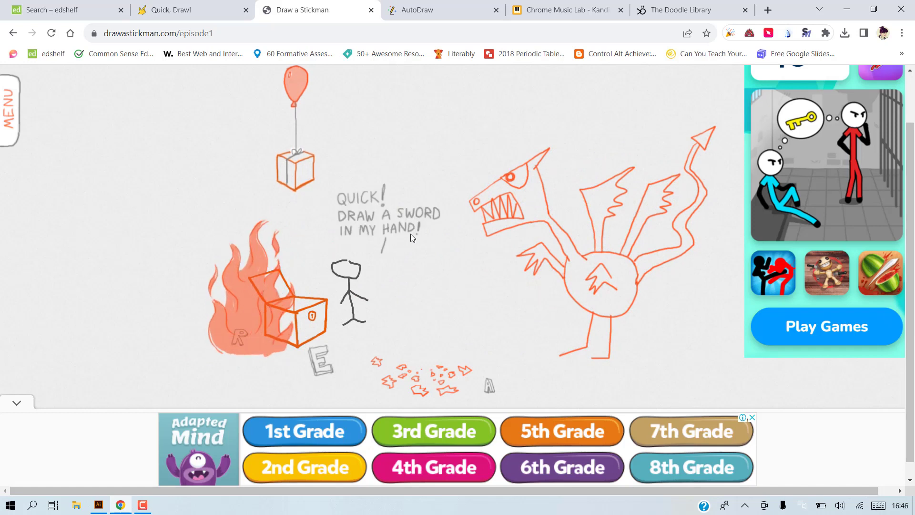
In AutoDraw, turn a freehand scribble into the cratered moon suggestion.
left_click(416, 10)
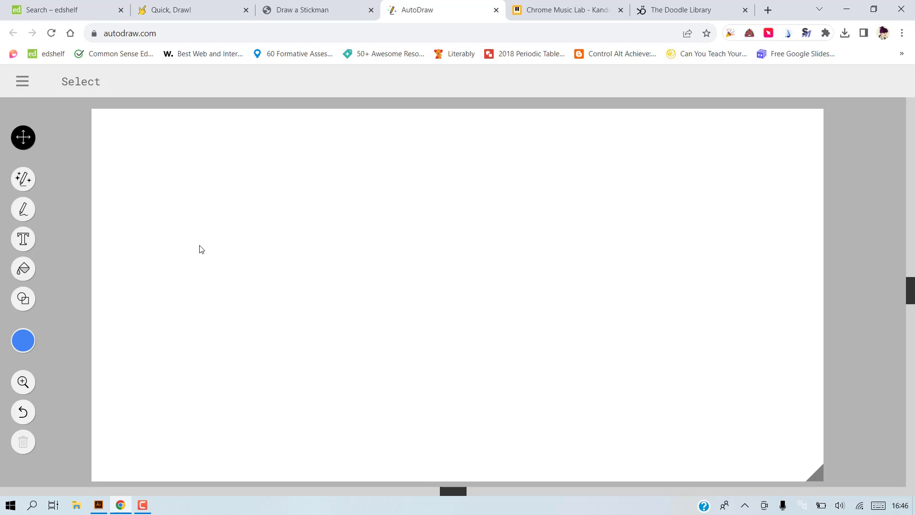
left_click(23, 179)
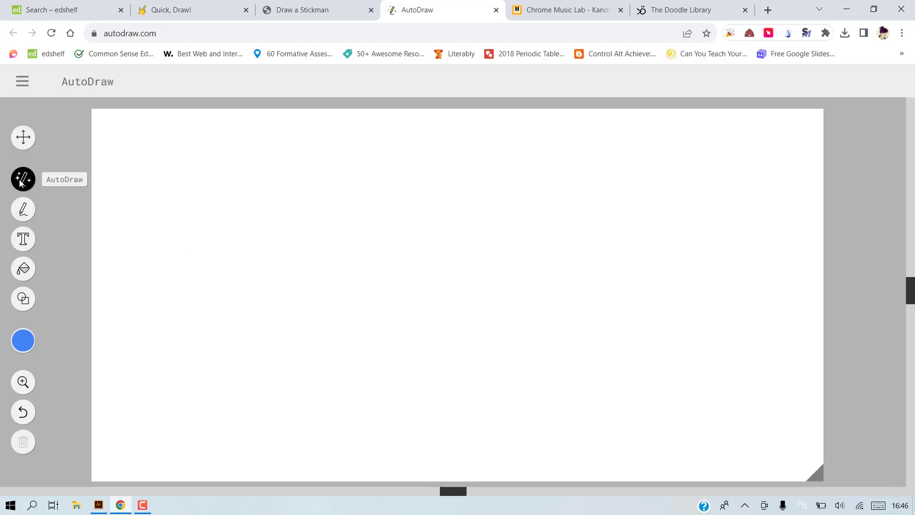
mouse_move(253, 181)
left_mouse_down()
mouse_move(208, 227)
mouse_move(253, 190)
left_mouse_up()
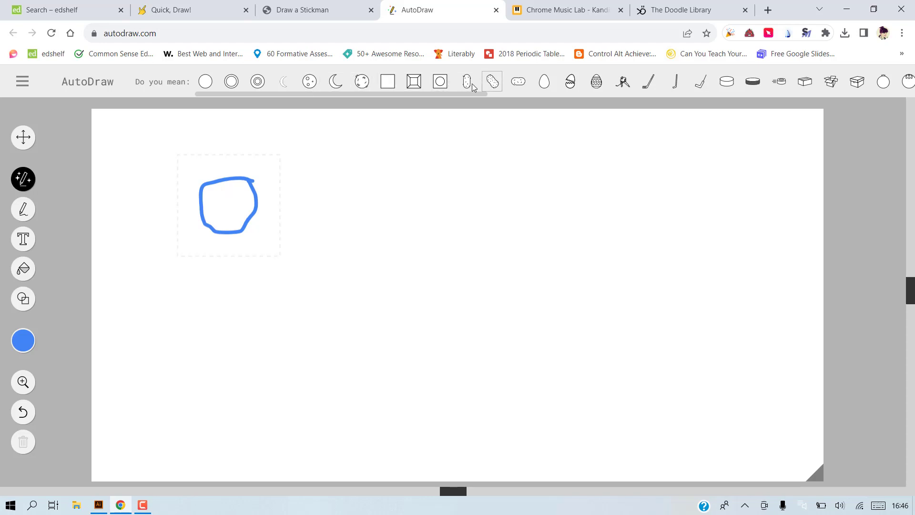
left_click(309, 85)
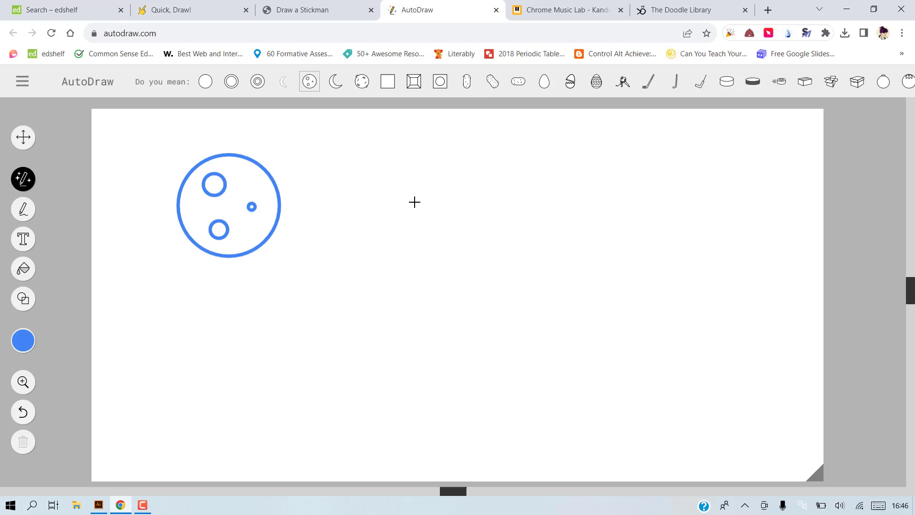
Sketch a rectangle beside the moon and replace it with the club sandwich drawing.
mouse_move(394, 147)
left_mouse_down()
mouse_move(408, 257)
mouse_move(549, 202)
mouse_move(491, 156)
mouse_move(396, 167)
left_mouse_up()
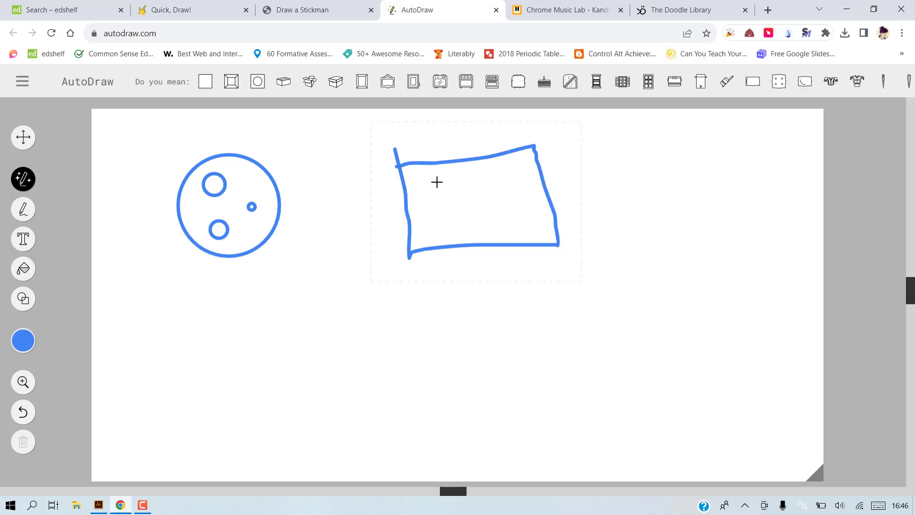
left_click(393, 88)
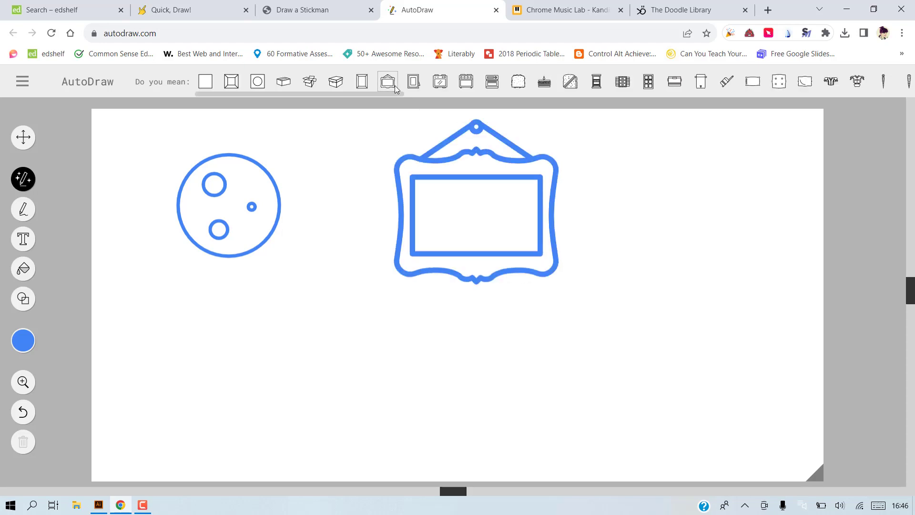
left_click(569, 83)
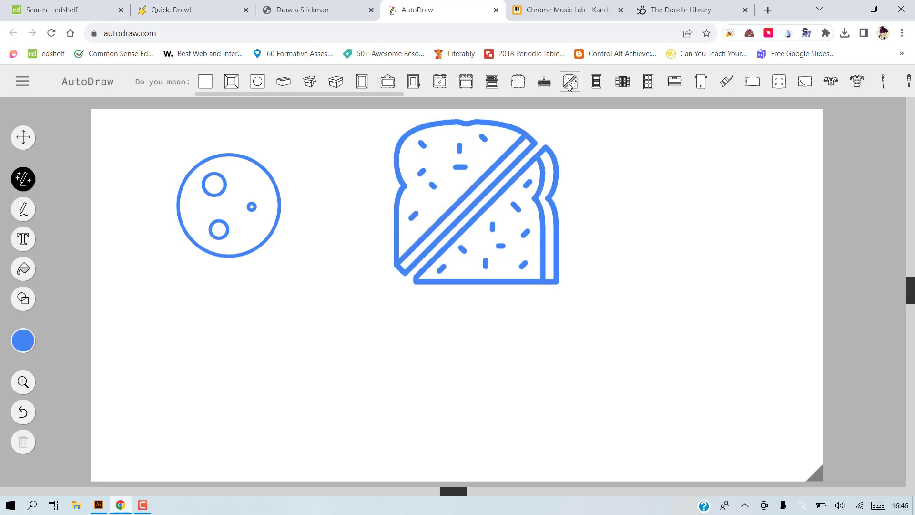
left_click(548, 85)
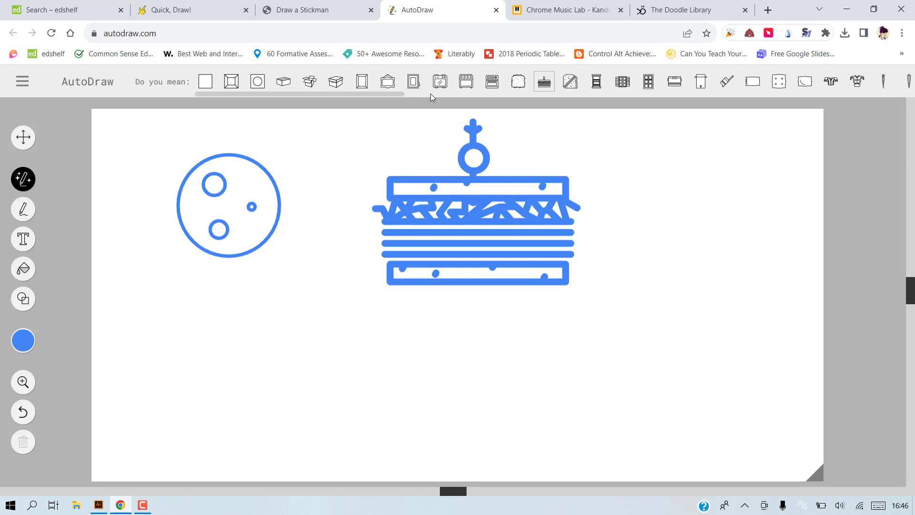
left_click_drag(400, 96, 777, 94)
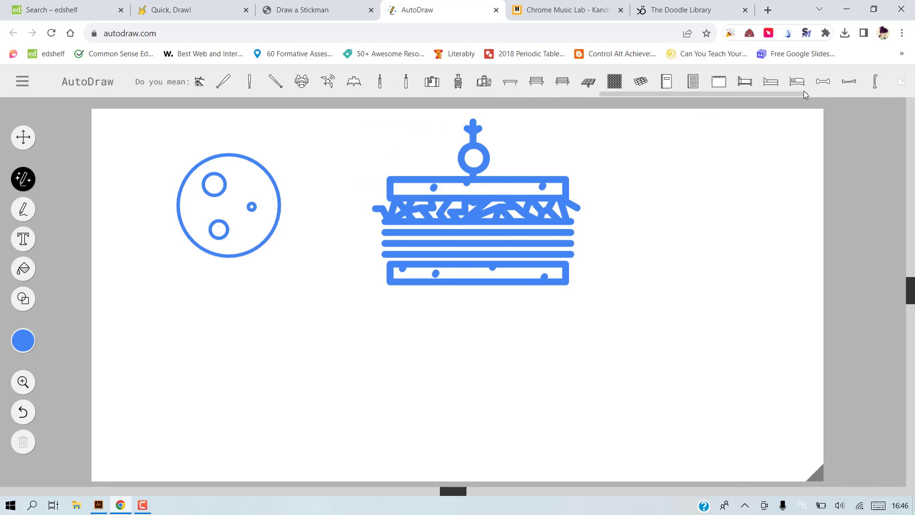
left_click_drag(805, 94, 824, 94)
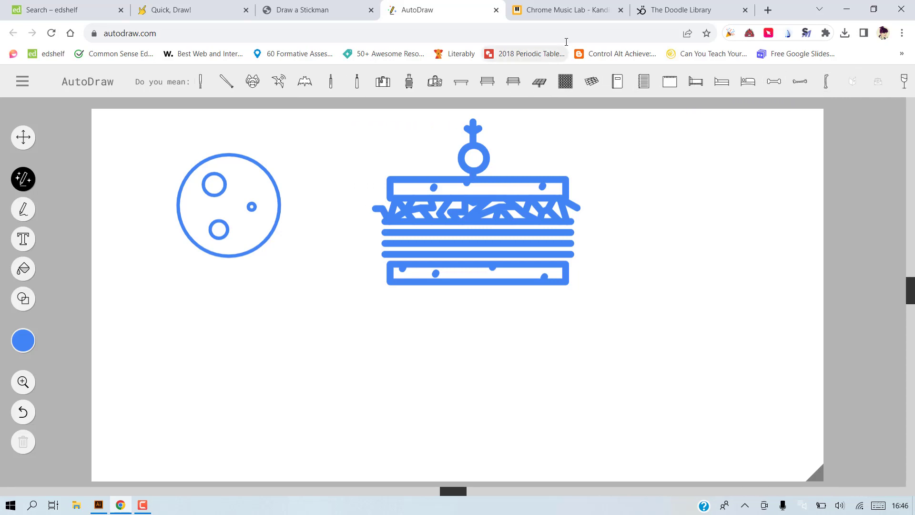
On the Kandinsky canvas, draw a stick figure with head, body, legs and arms.
left_click(565, 11)
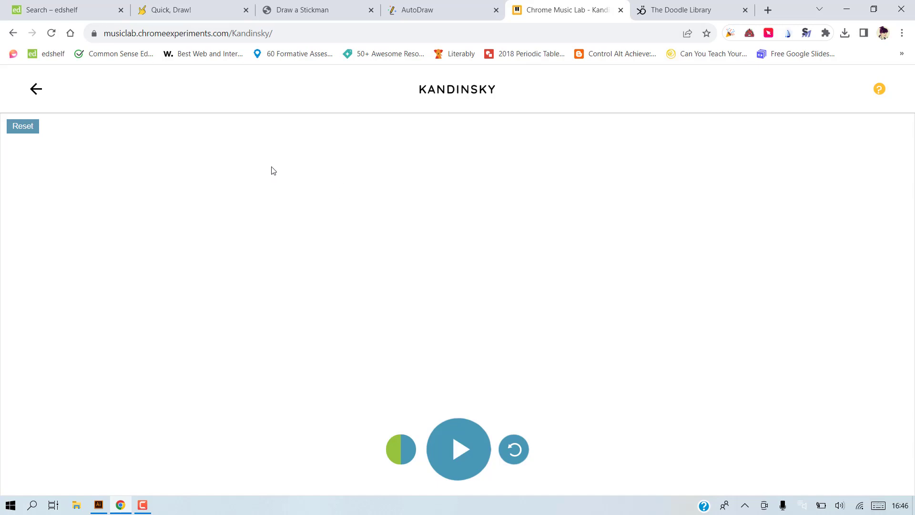
mouse_move(263, 159)
left_mouse_down()
mouse_move(239, 204)
mouse_move(322, 239)
mouse_move(278, 162)
mouse_move(255, 164)
left_mouse_up()
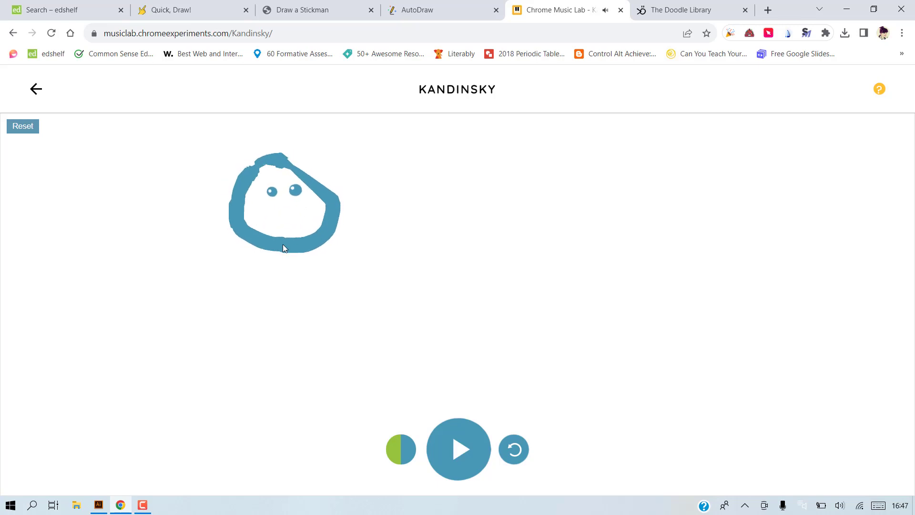
left_click_drag(279, 252, 296, 372)
mouse_move(249, 390)
left_mouse_down()
mouse_move(293, 370)
mouse_move(365, 388)
left_mouse_up()
mouse_move(270, 306)
left_mouse_down()
mouse_move(235, 328)
mouse_move(329, 300)
left_mouse_up()
Add a triangle and a square, then play the drawing as music and stop it.
mouse_move(446, 266)
left_mouse_down()
mouse_move(484, 159)
mouse_move(527, 262)
mouse_move(431, 277)
left_mouse_up()
mouse_move(506, 355)
left_mouse_down()
mouse_move(525, 394)
mouse_move(609, 358)
mouse_move(548, 294)
mouse_move(508, 328)
left_mouse_up()
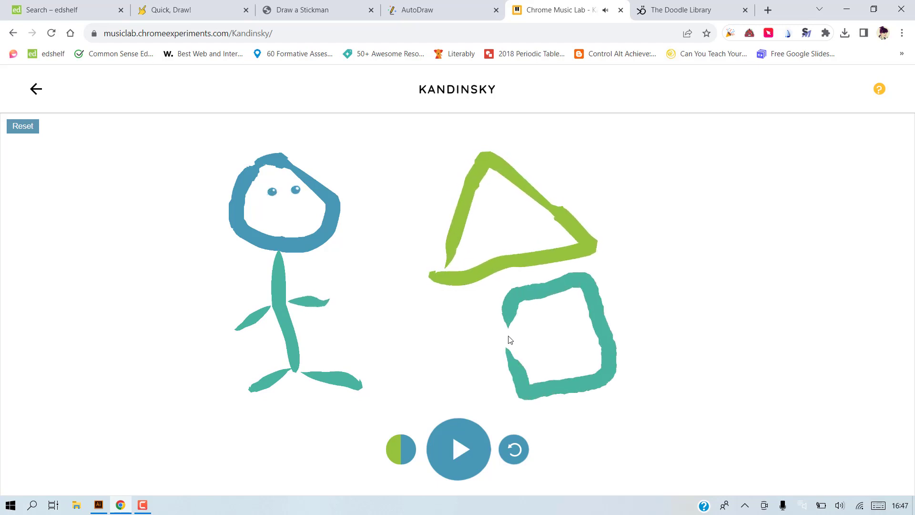
left_click(461, 449)
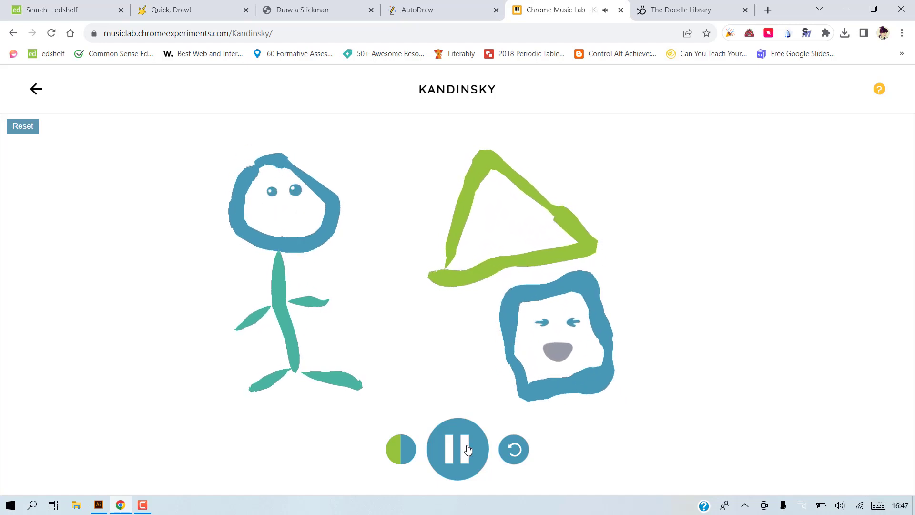
left_click(467, 449)
In The Doodle Library, scroll to the Casual doodles and open the announcer doodle.
left_click(667, 5)
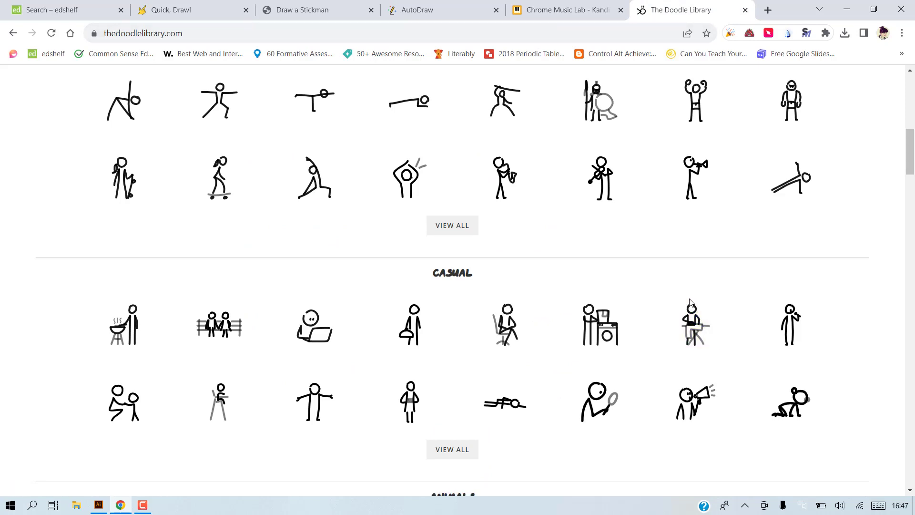
scroll(692, 303, "down", 1)
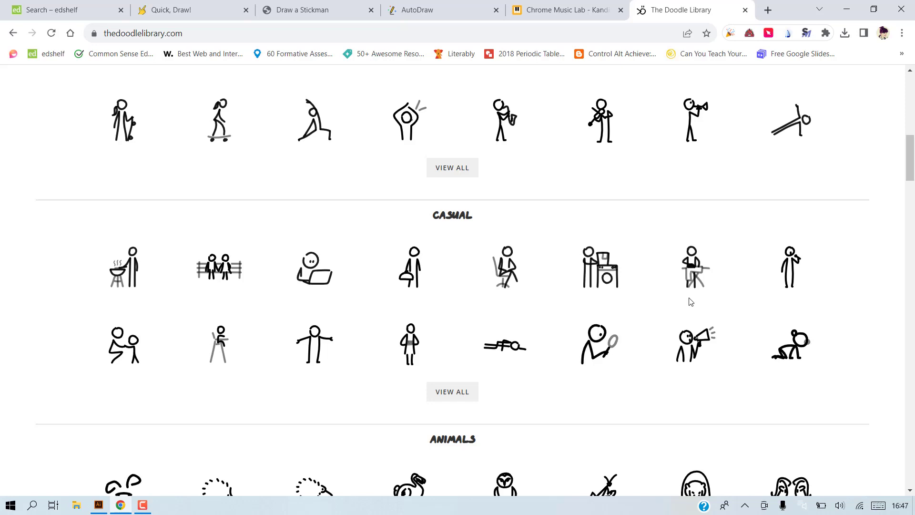
scroll(690, 301, "down", 1)
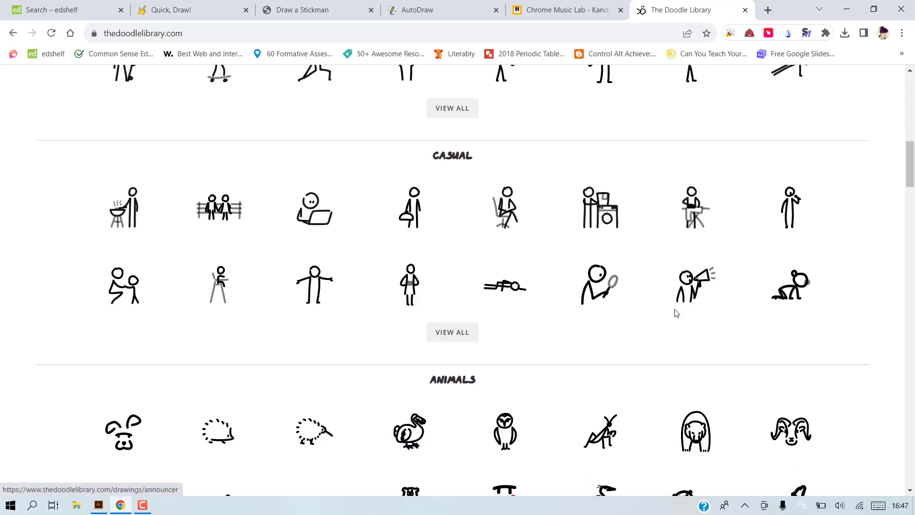
left_click(685, 299)
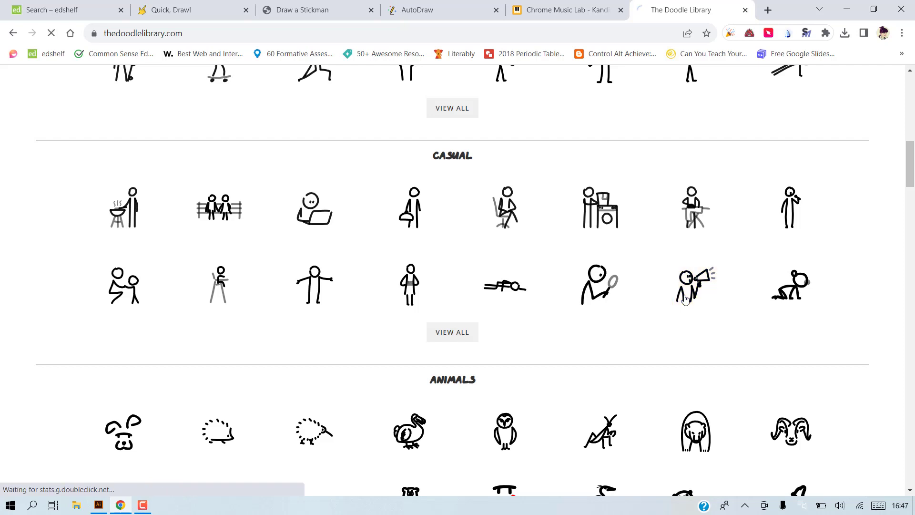